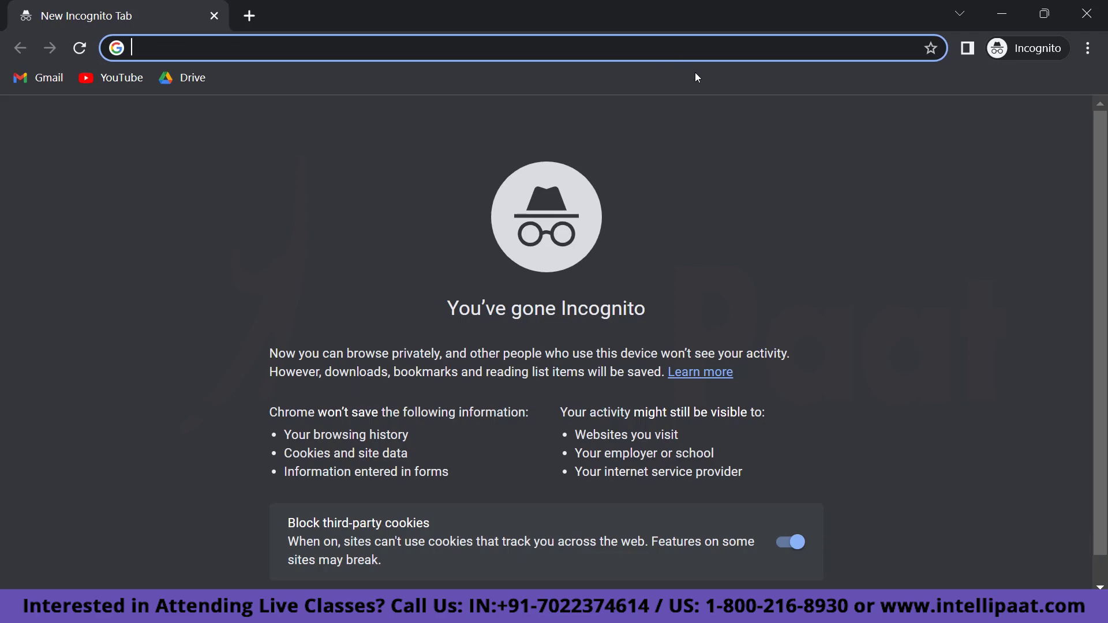
Search Chrome for 'google ads', go to the Google Ads site and sign in.
text(google ads)
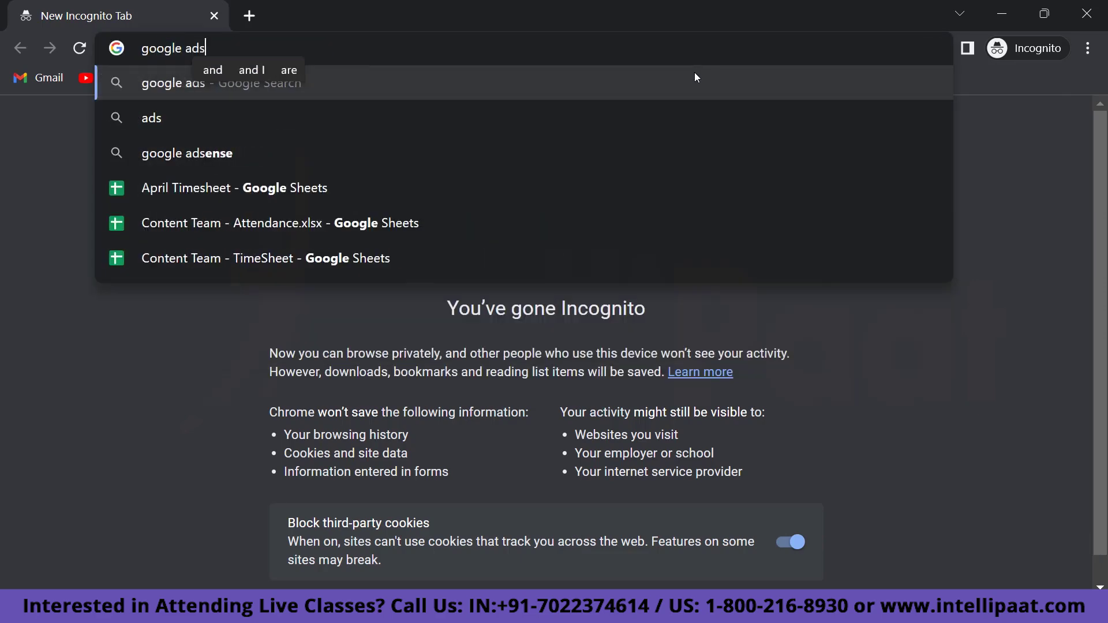
key(Return)
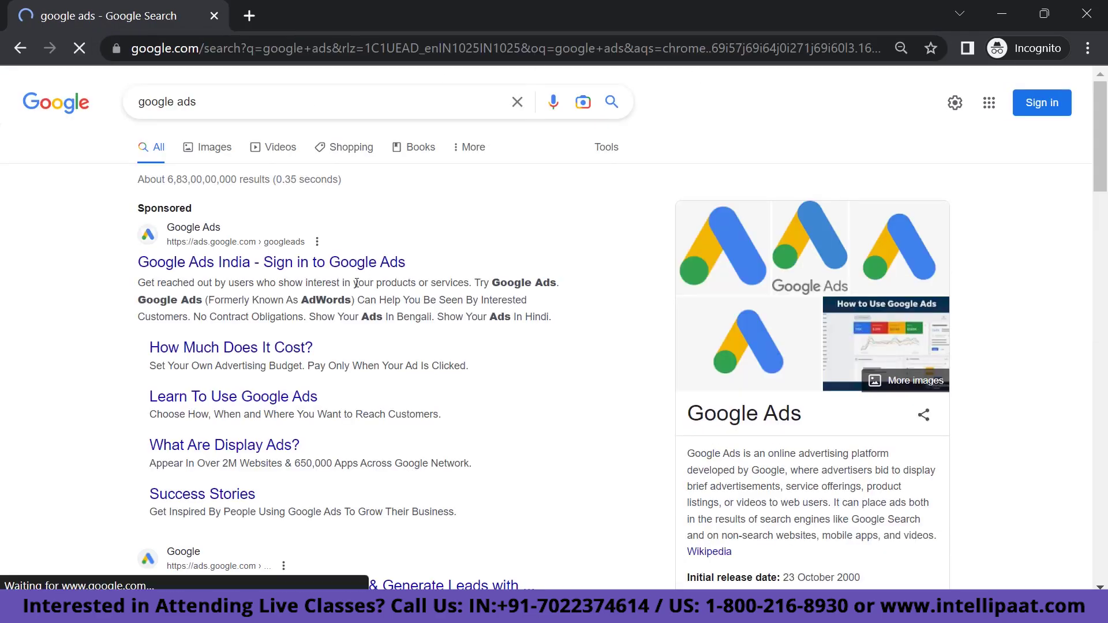
click(360, 270)
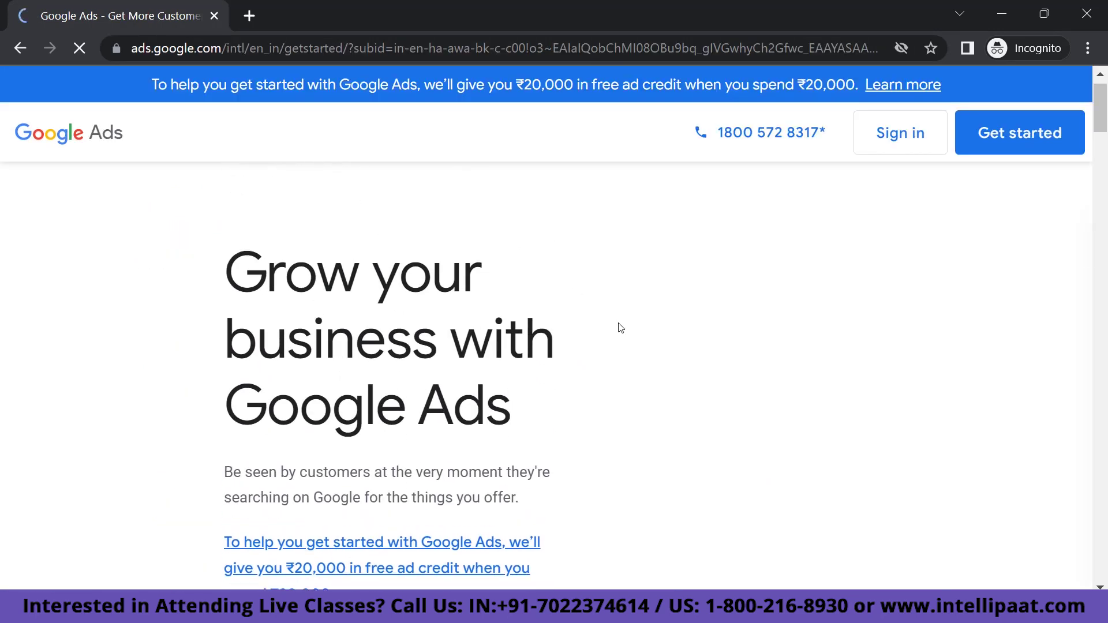
click(895, 148)
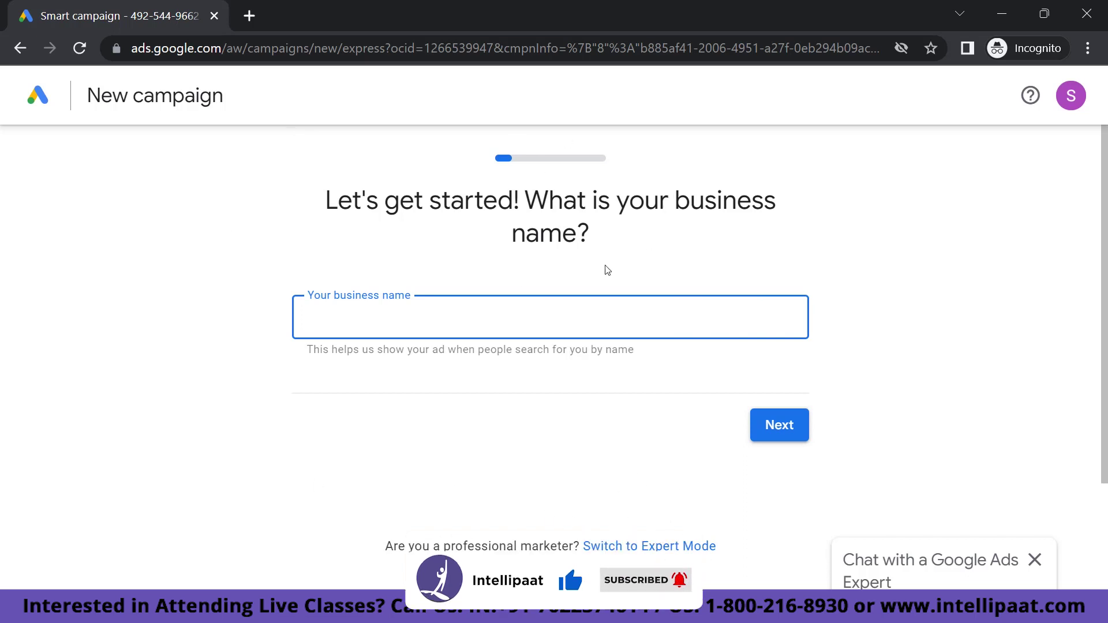
Switch the Google Ads setup to Expert Mode and create an account without a campaign.
scroll(312, 354, down, 3)
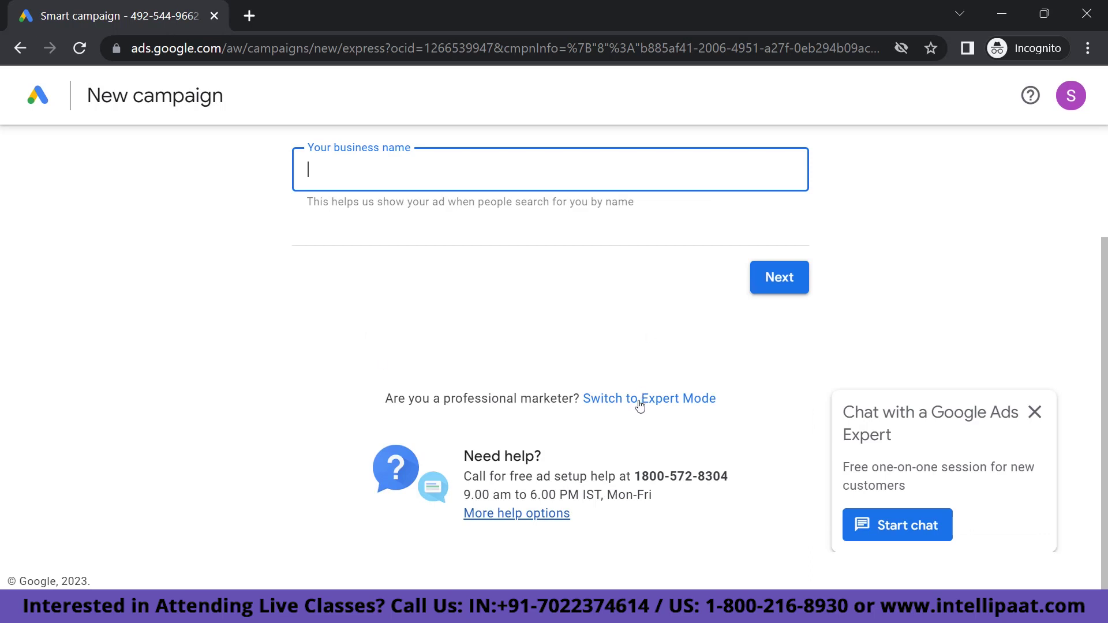
click(639, 401)
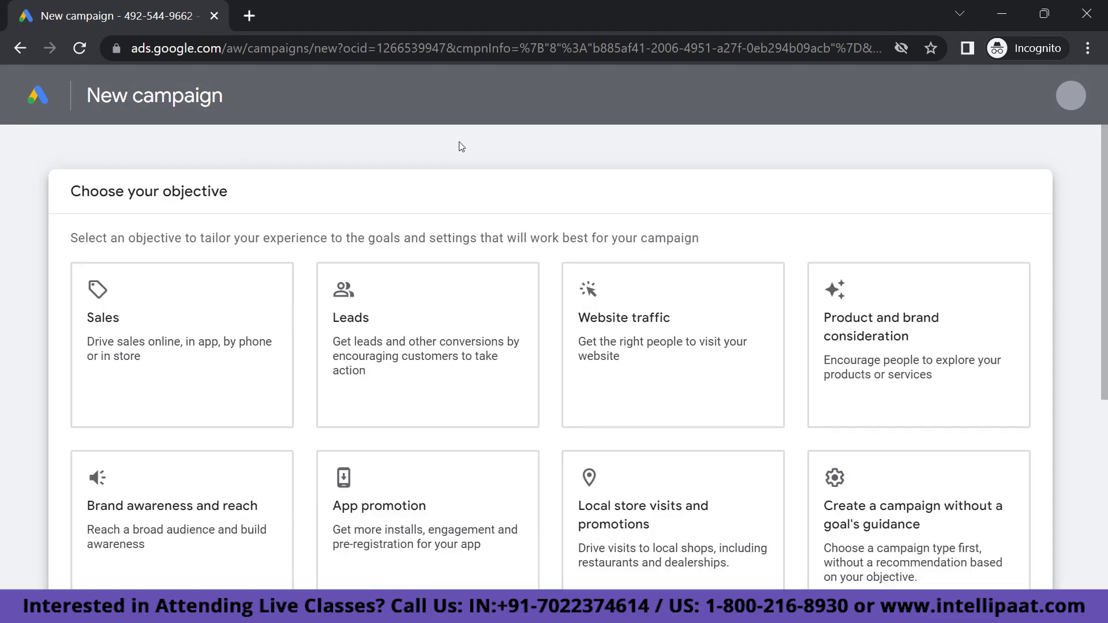
scroll(292, 252, down, 4)
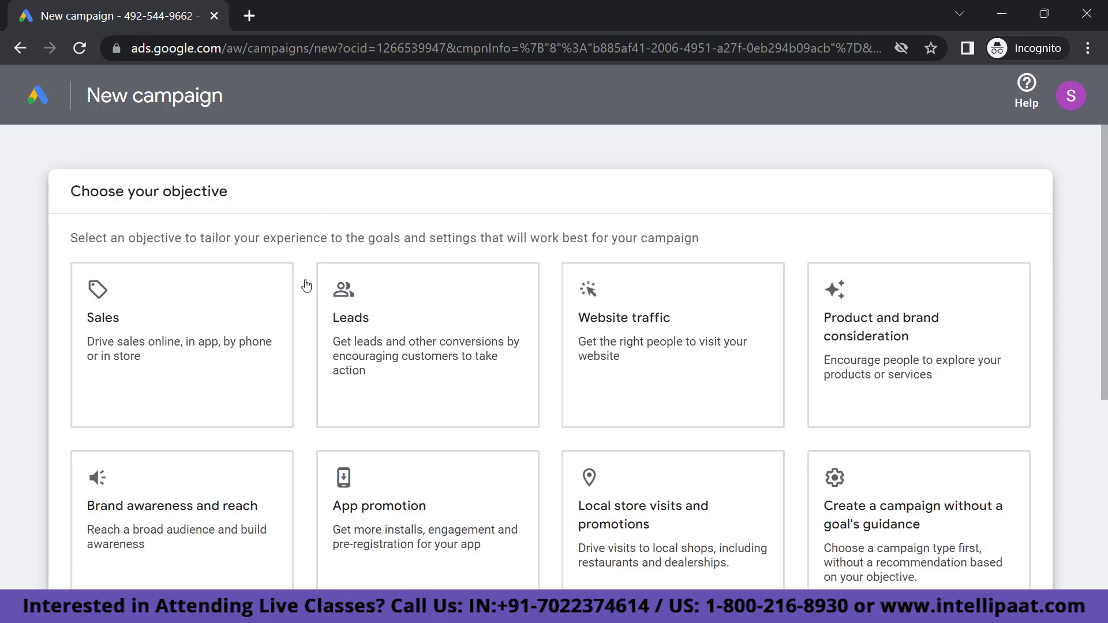
click(423, 311)
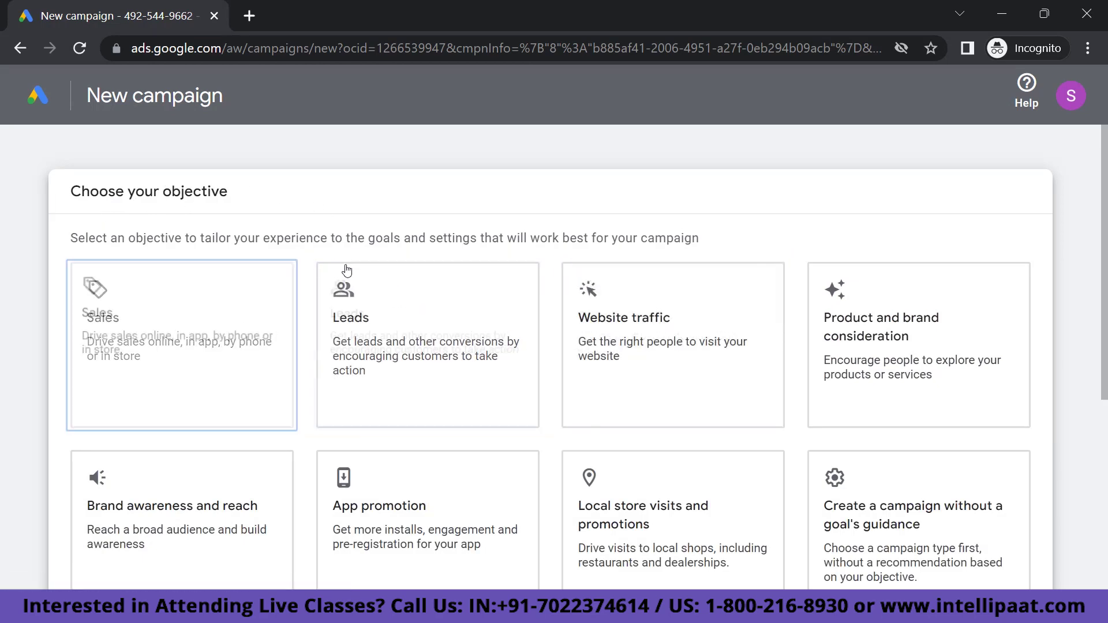
scroll(347, 270, down, 5)
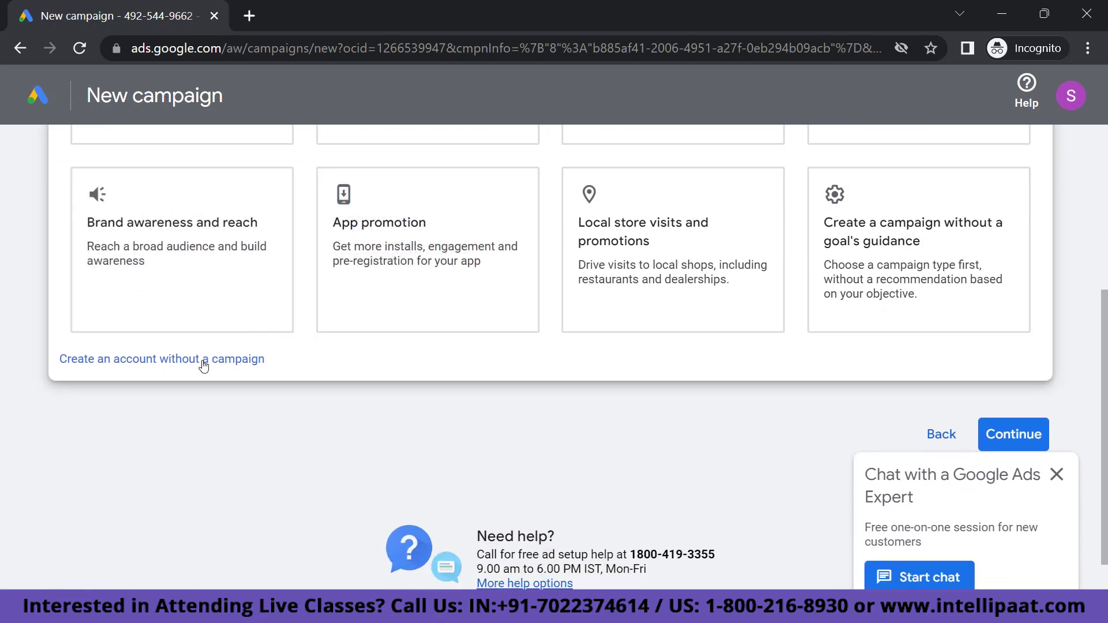
click(152, 363)
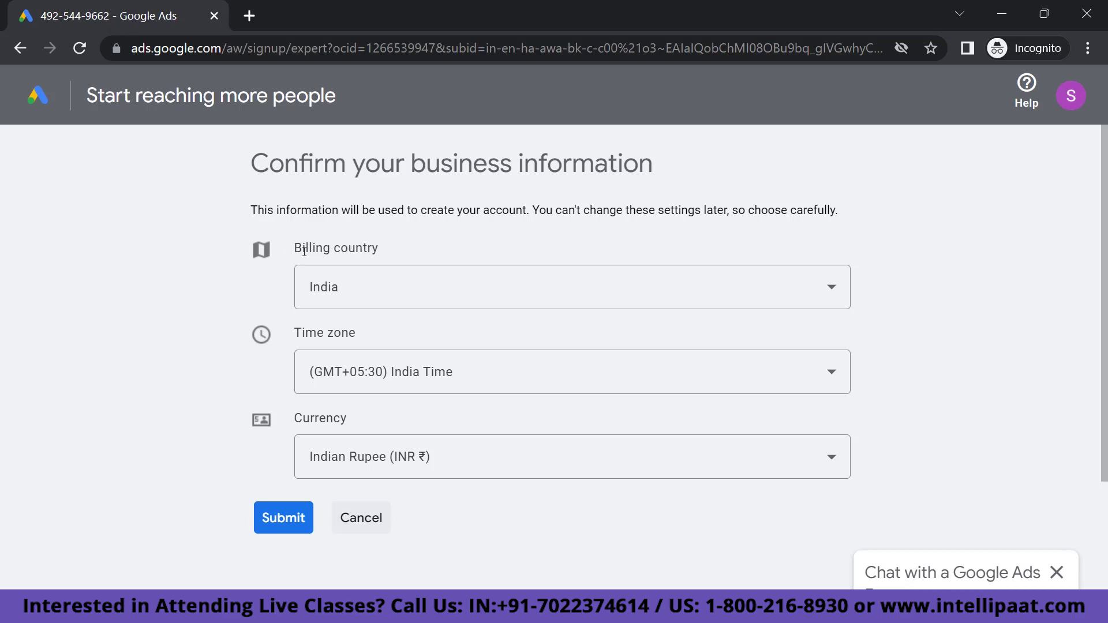
Submit India, India Time and Indian Rupee as business details and explore the new account.
scroll(404, 358, down, 1)
scroll(307, 375, up, 1)
scroll(307, 375, down, 2)
click(291, 376)
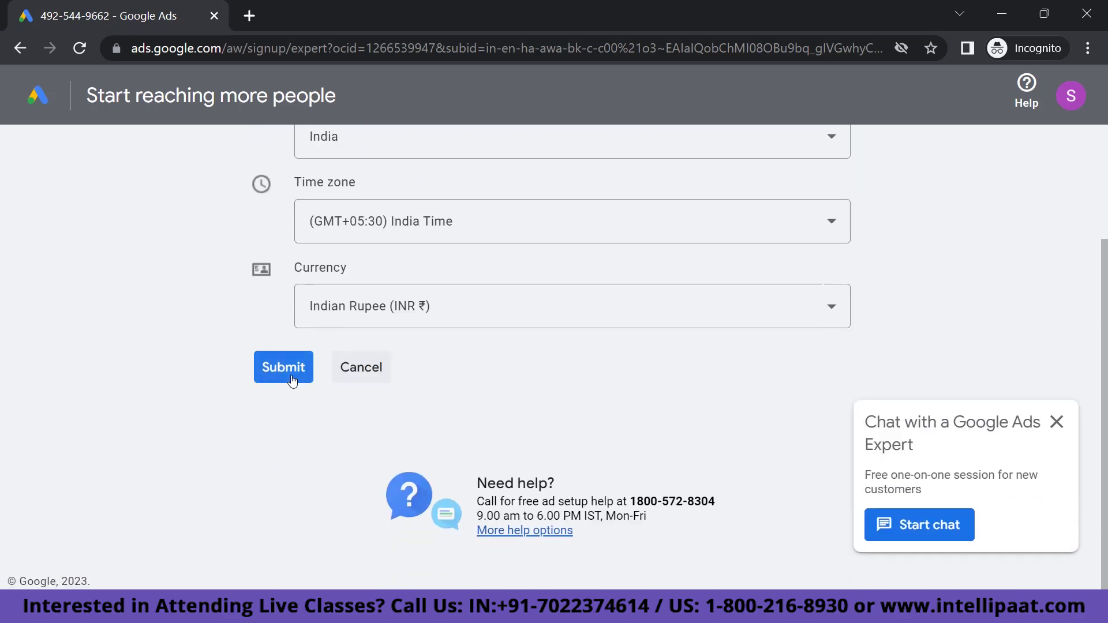
click(269, 217)
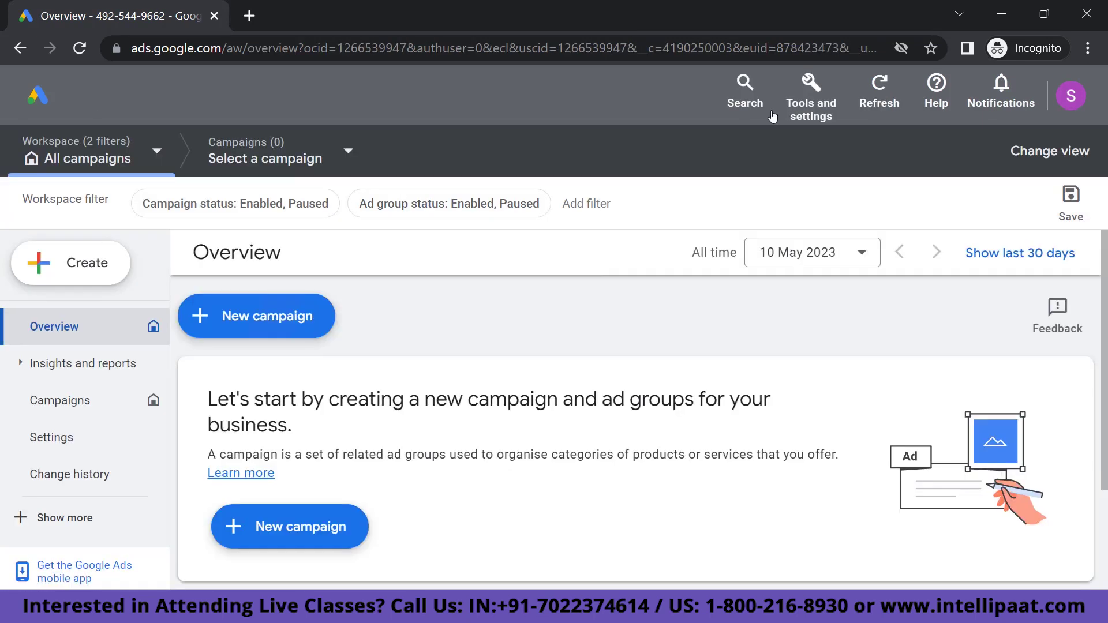
Open Keyword Planner via Tools and settings > Planning and choose Discover new keywords.
click(818, 115)
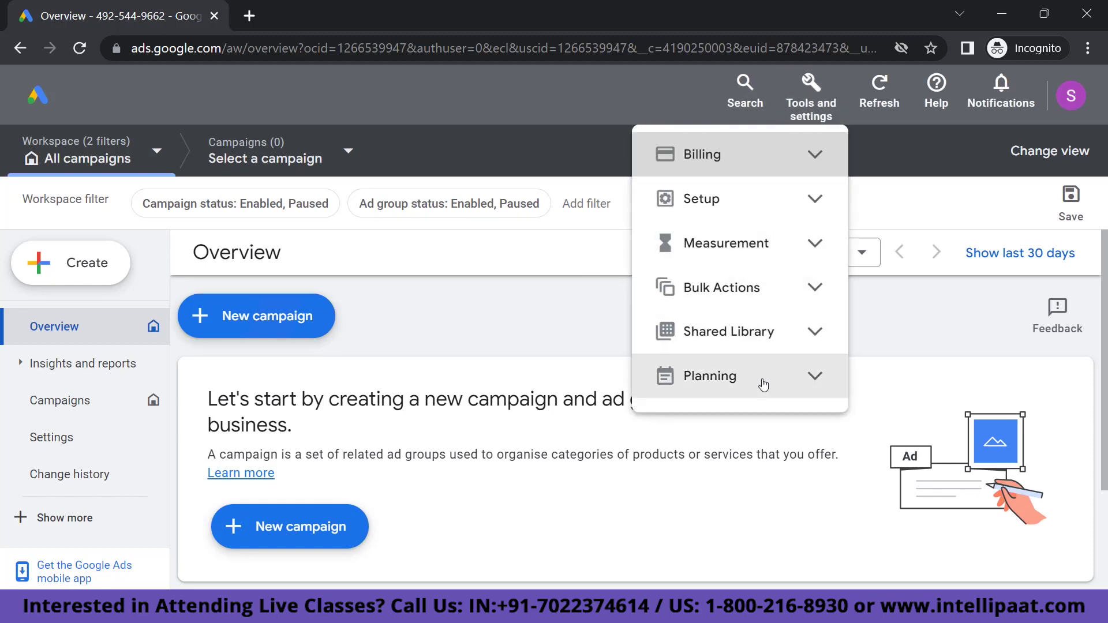
click(763, 384)
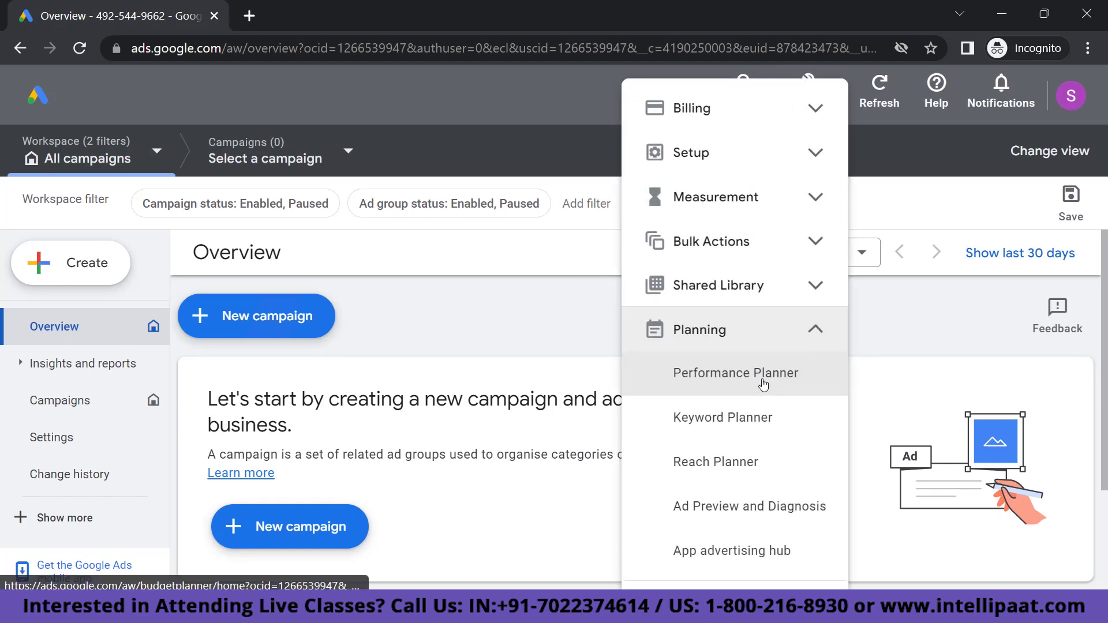
click(751, 423)
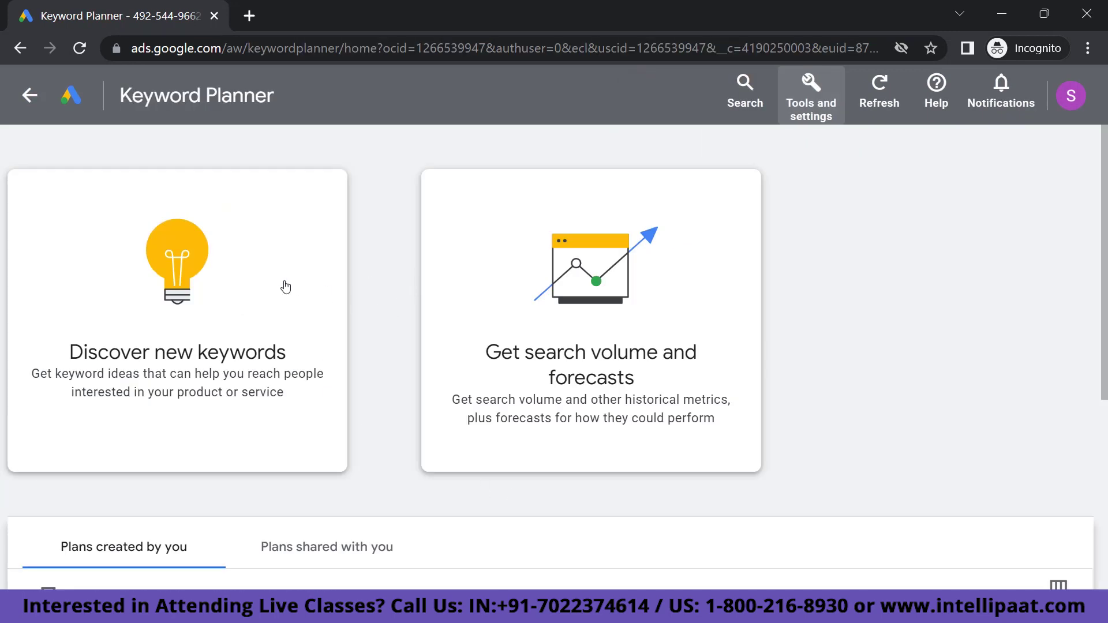
scroll(390, 348, down, 3)
scroll(389, 349, up, 3)
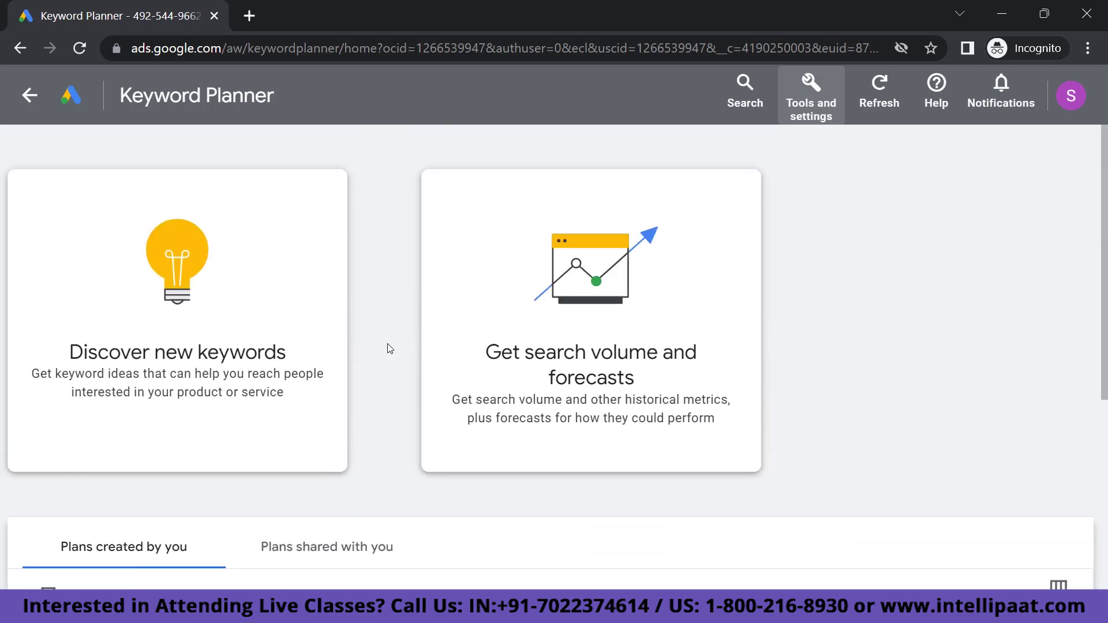
click(225, 366)
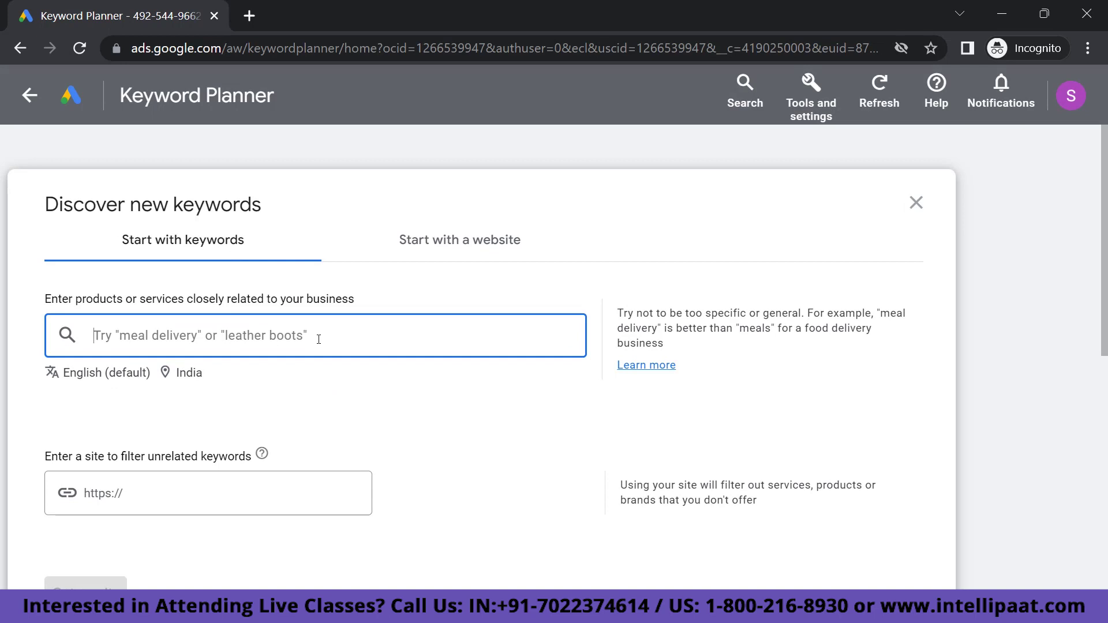
Enter seed keywords 'digital marketing courses' and 'digital marketing training in bengaluru'.
text(digit)
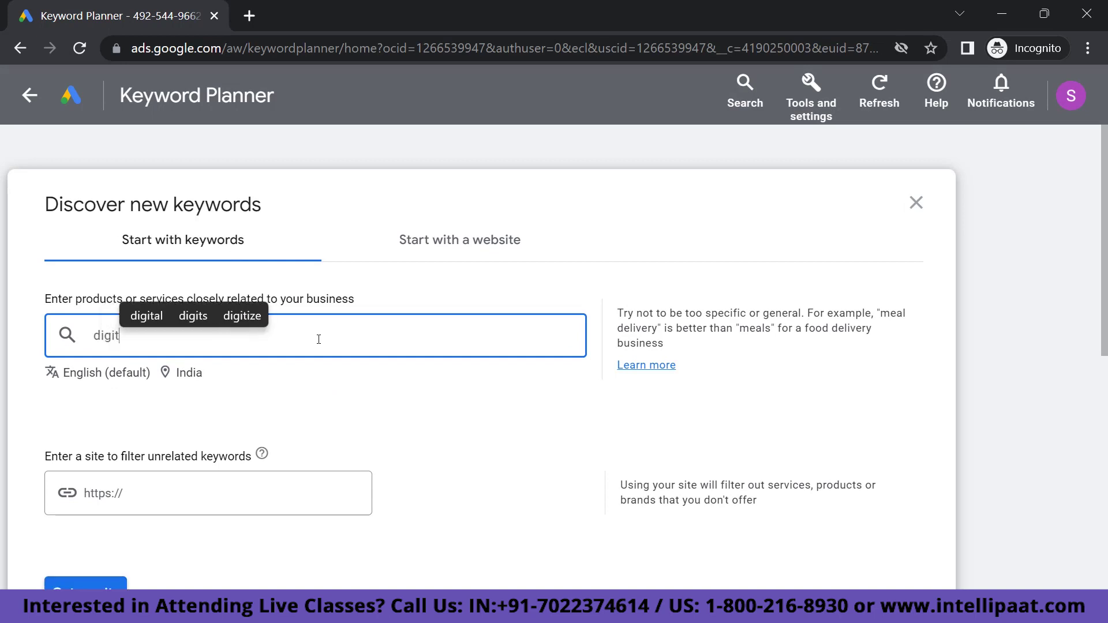
text(al marketi)
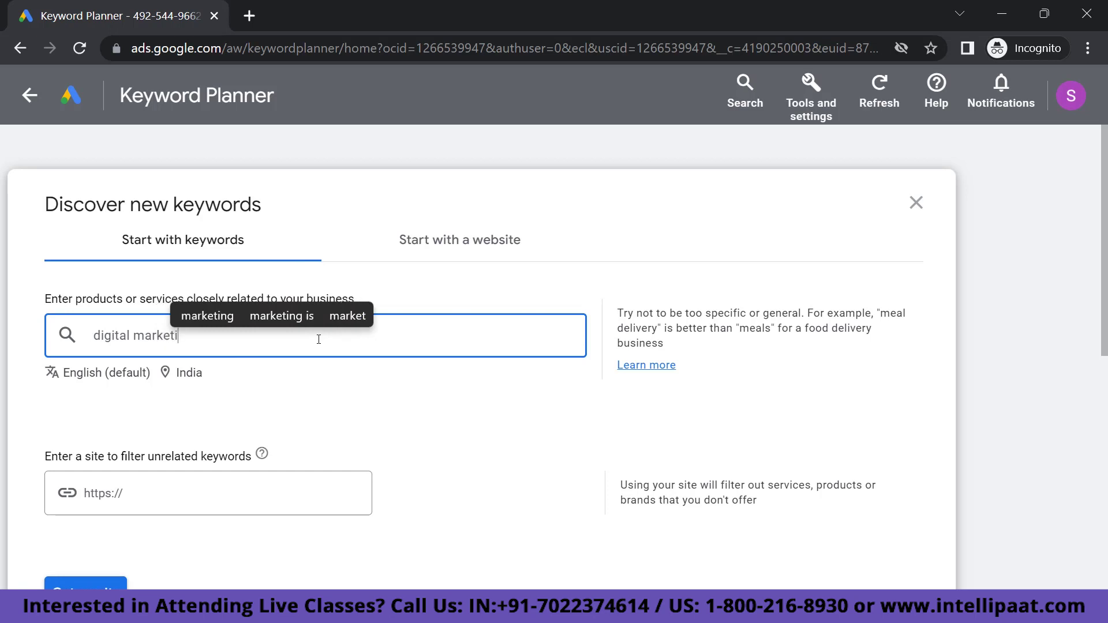
text(ng courses)
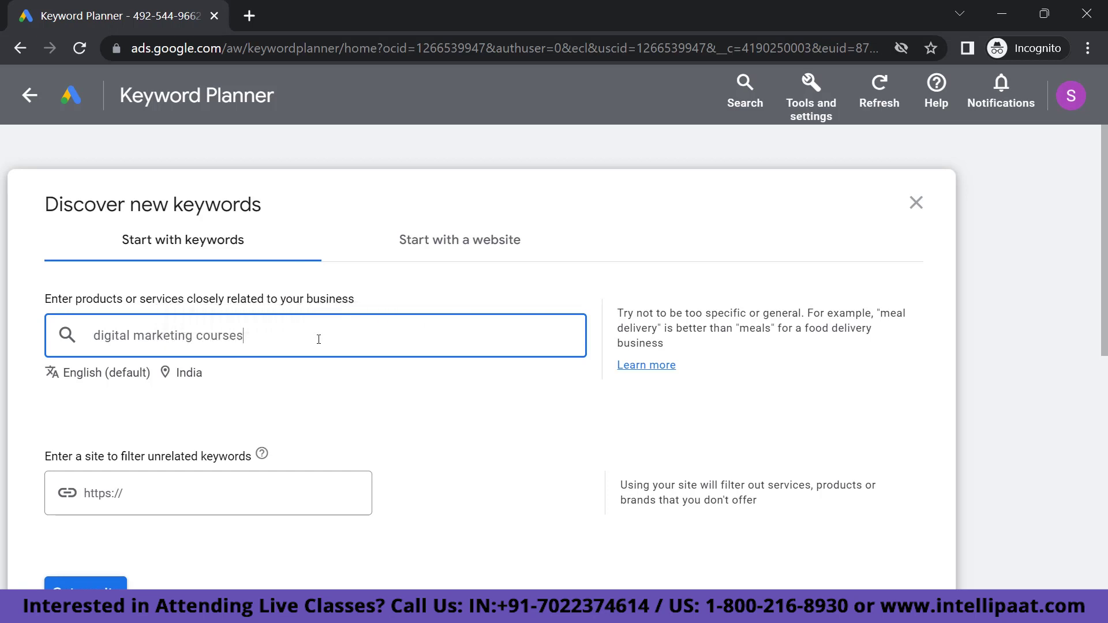
key(Return)
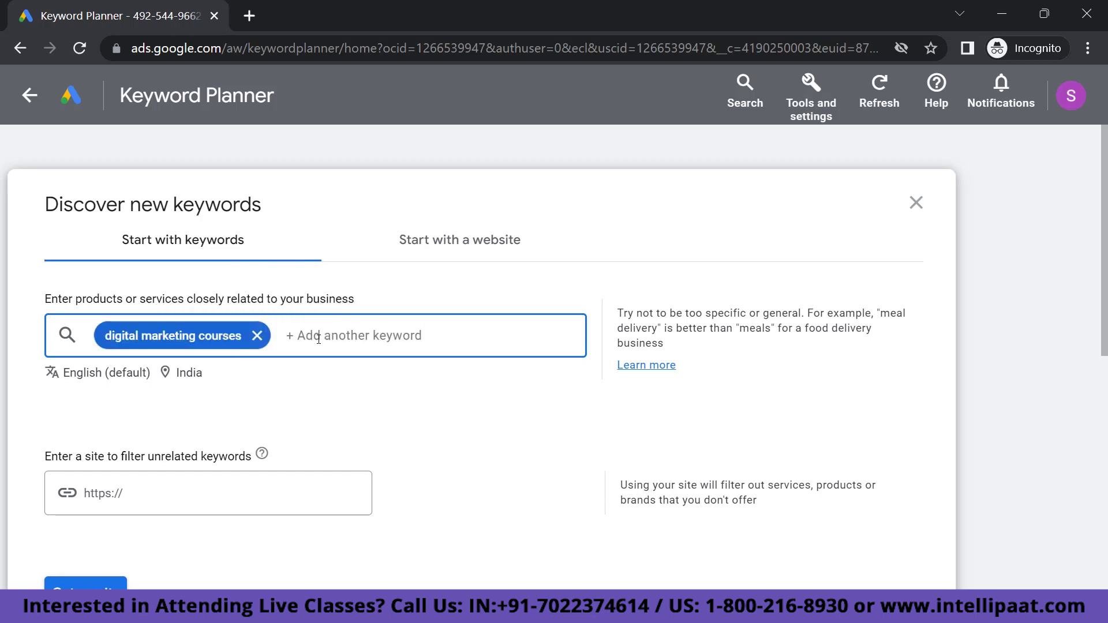
text(digitl)
key(BackSpace)
text(al marketing training in )
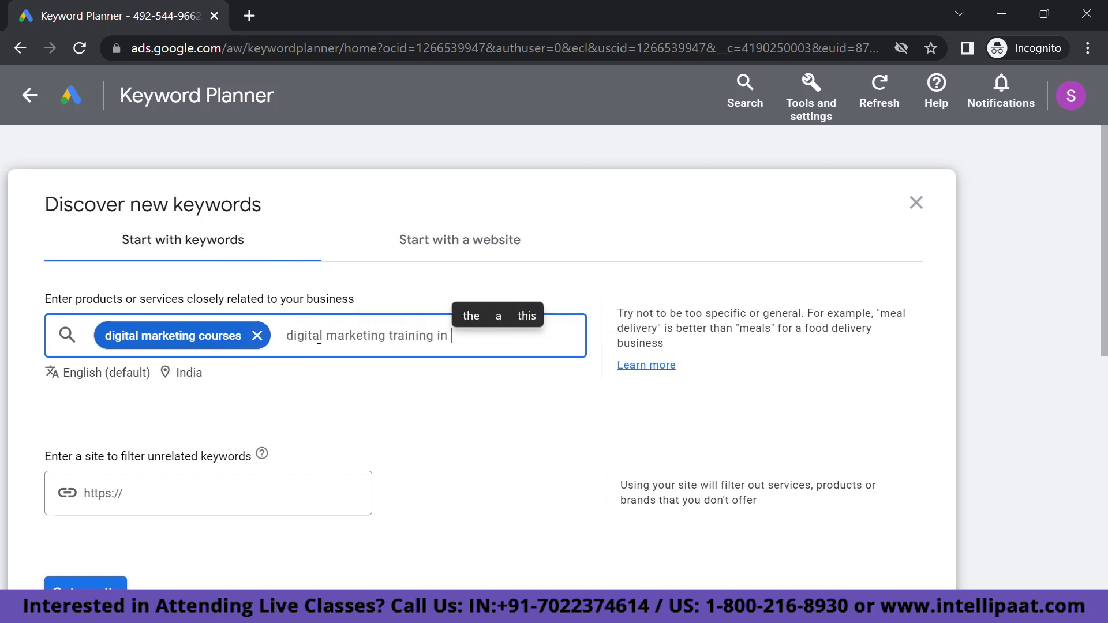
text(bengalurur)
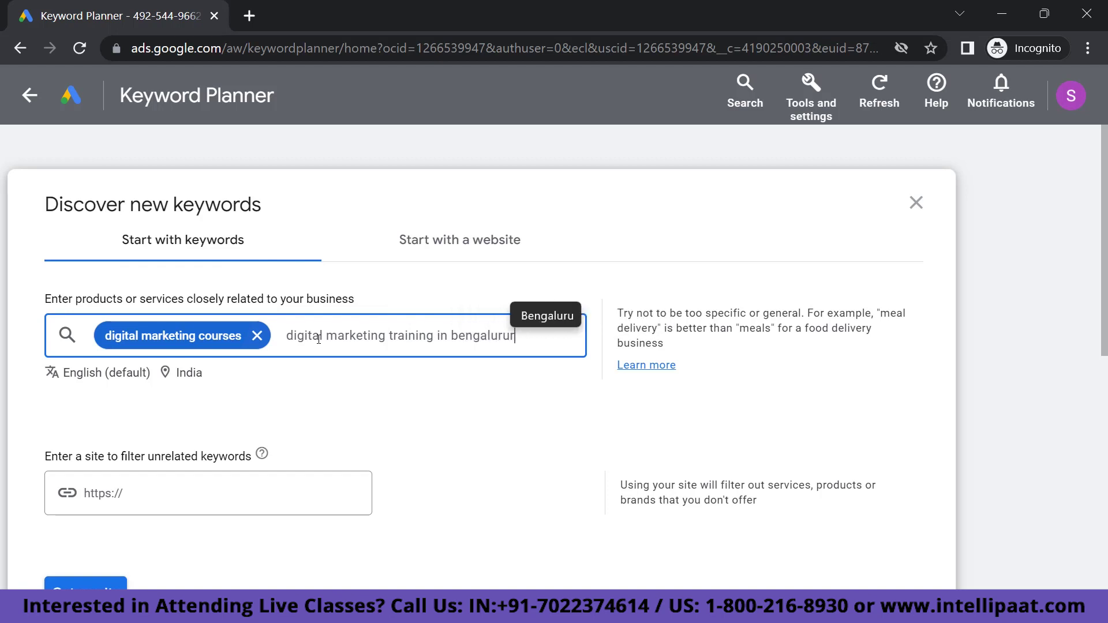
key(BackSpace)
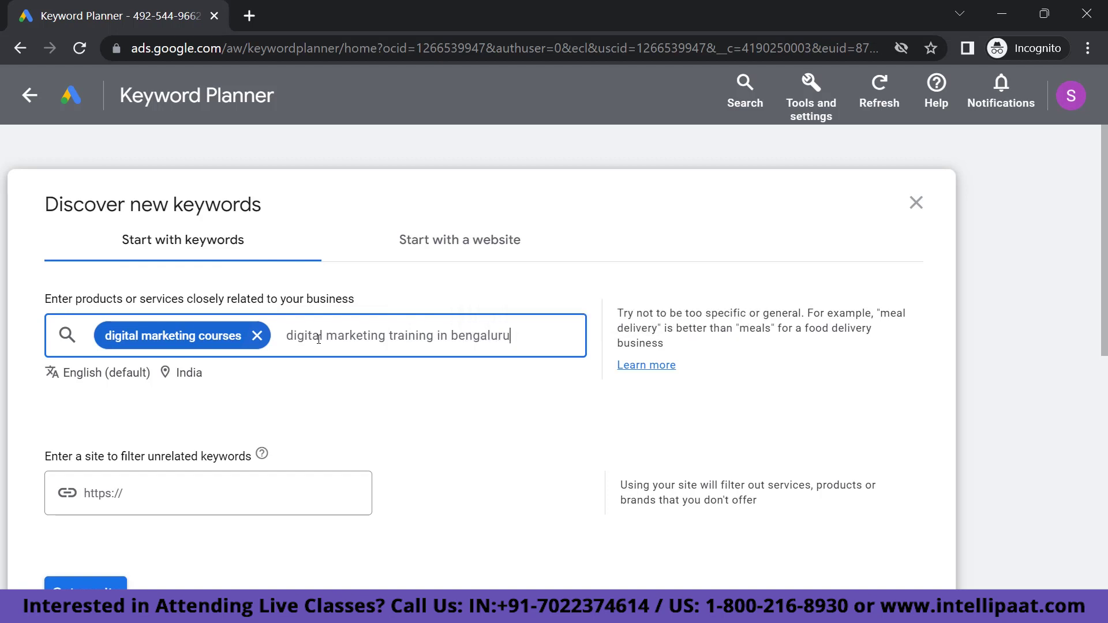
key(Return)
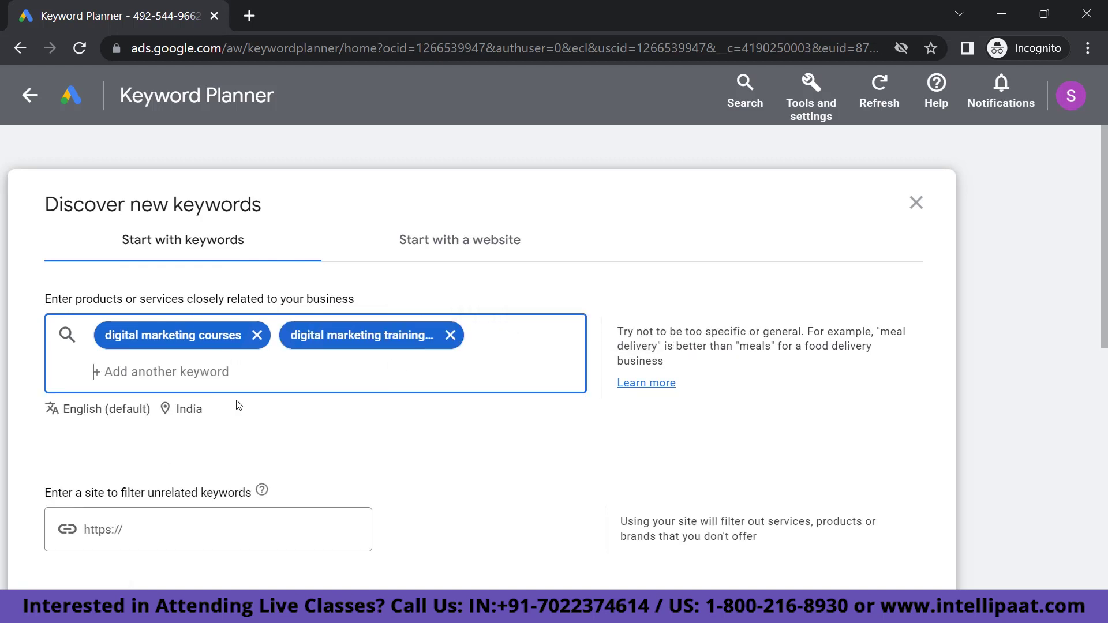
Get keyword ideas for both seed keywords.
scroll(239, 405, down, 1)
scroll(288, 417, down, 10)
scroll(205, 322, up, 9)
click(83, 553)
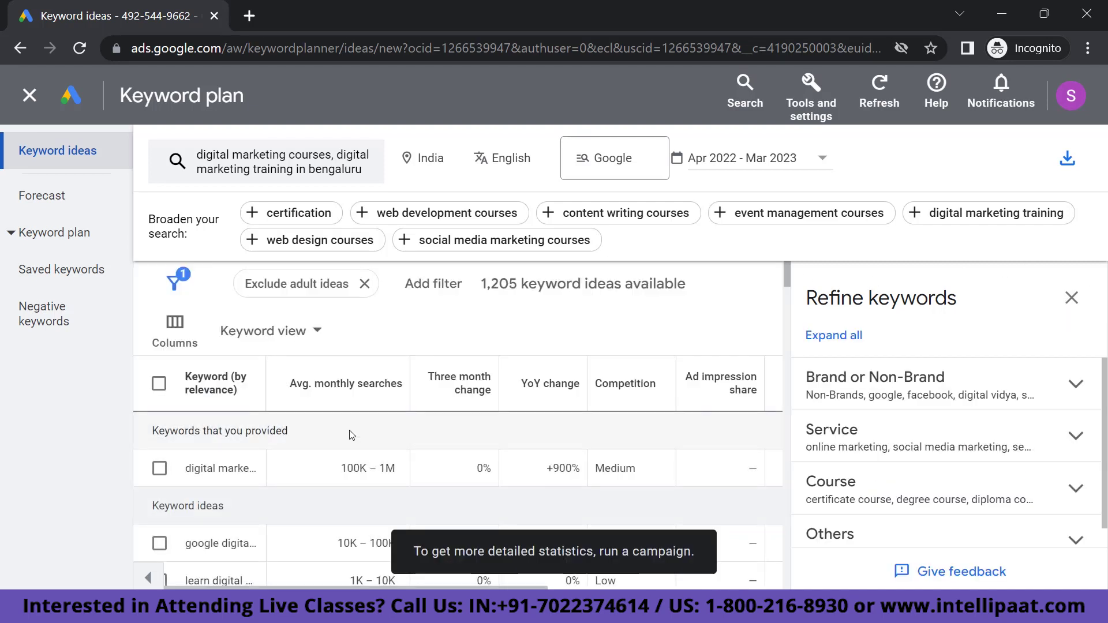
Hide the Refine keywords panel to reveal bid columns, then bring up the download format menu.
click(1072, 297)
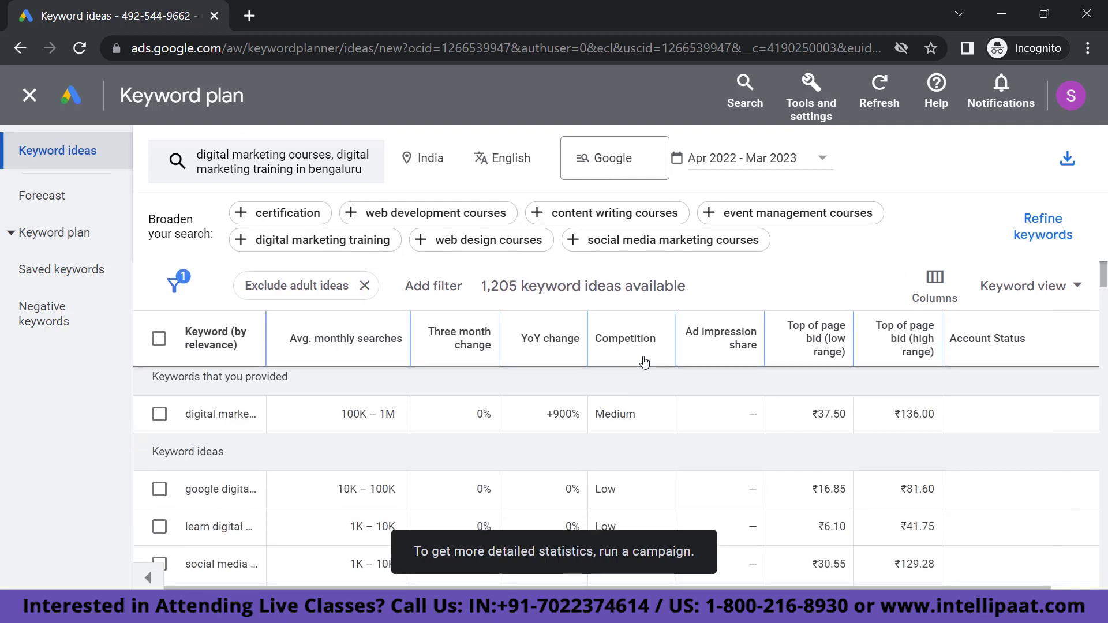
scroll(388, 354, down, 1)
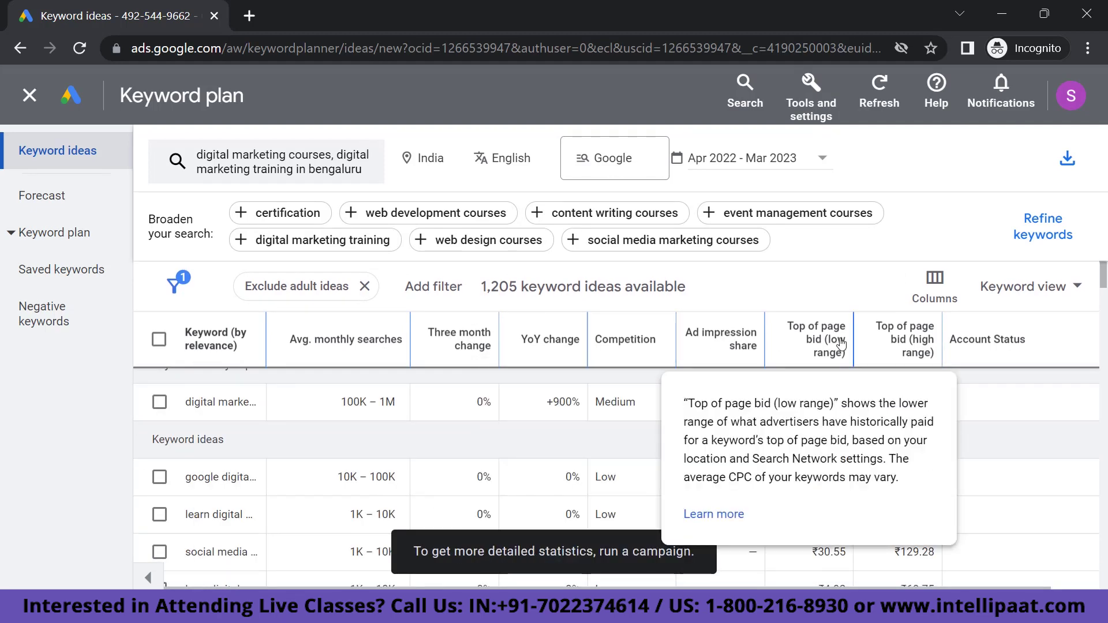
mouse_move(620, 362)
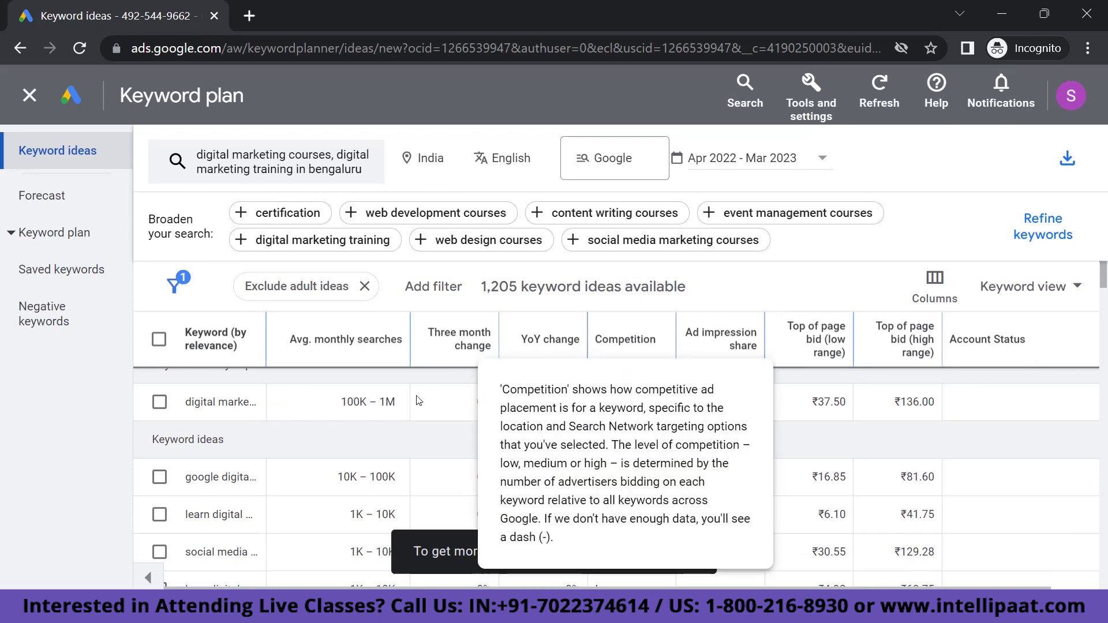
scroll(408, 415, down, 1)
scroll(411, 417, up, 2)
scroll(286, 459, down, 1)
scroll(286, 459, up, 1)
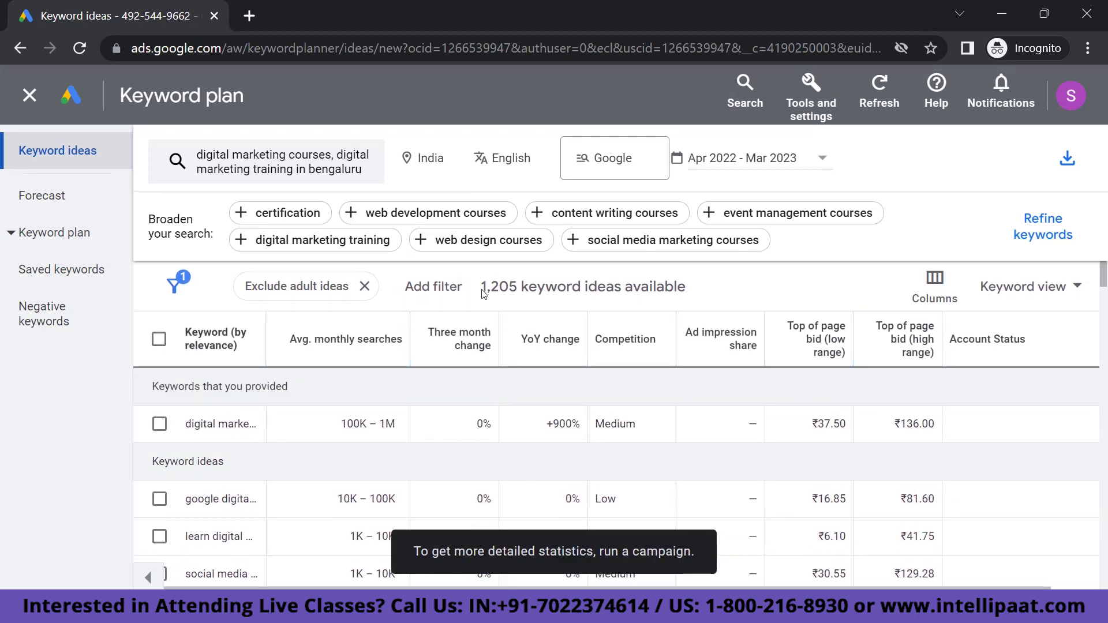
scroll(338, 424, down, 1)
scroll(341, 428, up, 1)
mouse_move(793, 340)
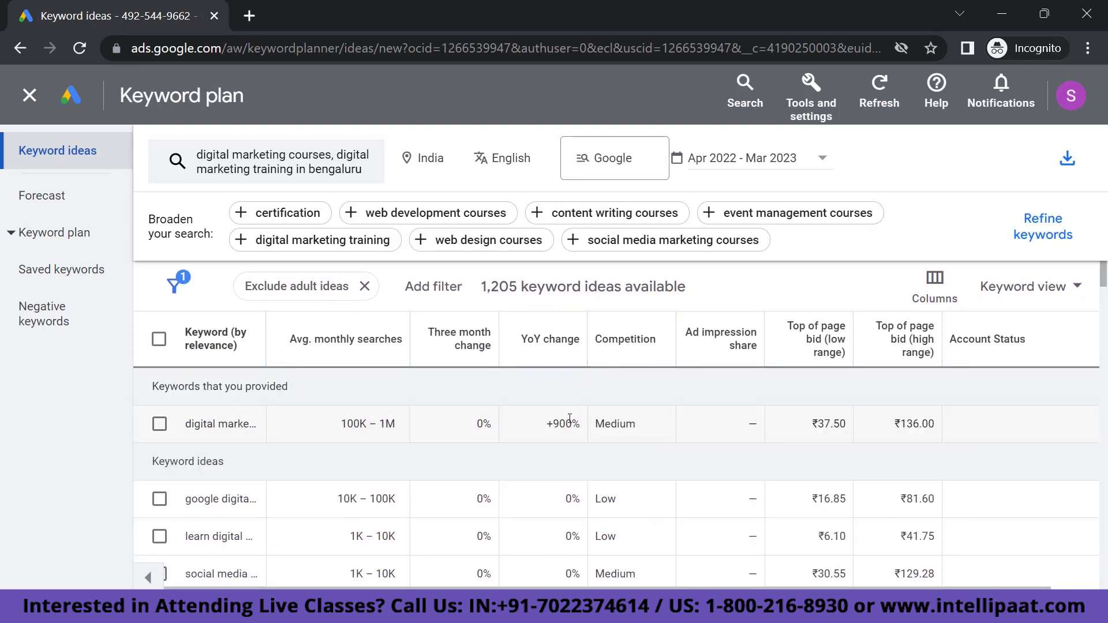
click(1090, 162)
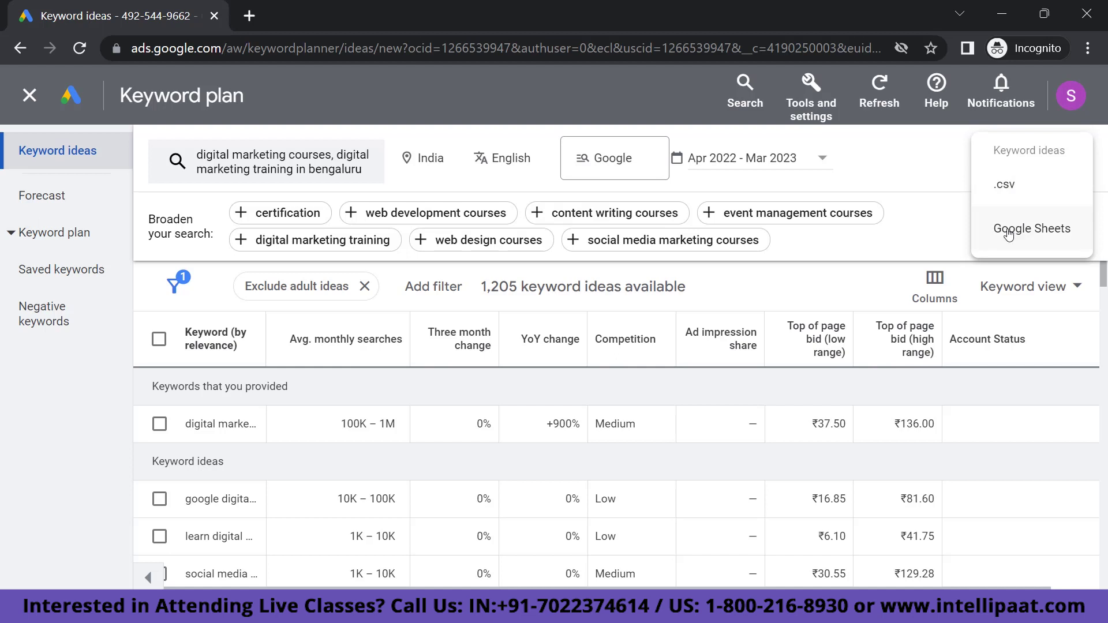
Download the keyword ideas as .csv and open the Keyword Stats file in Excel.
click(1022, 185)
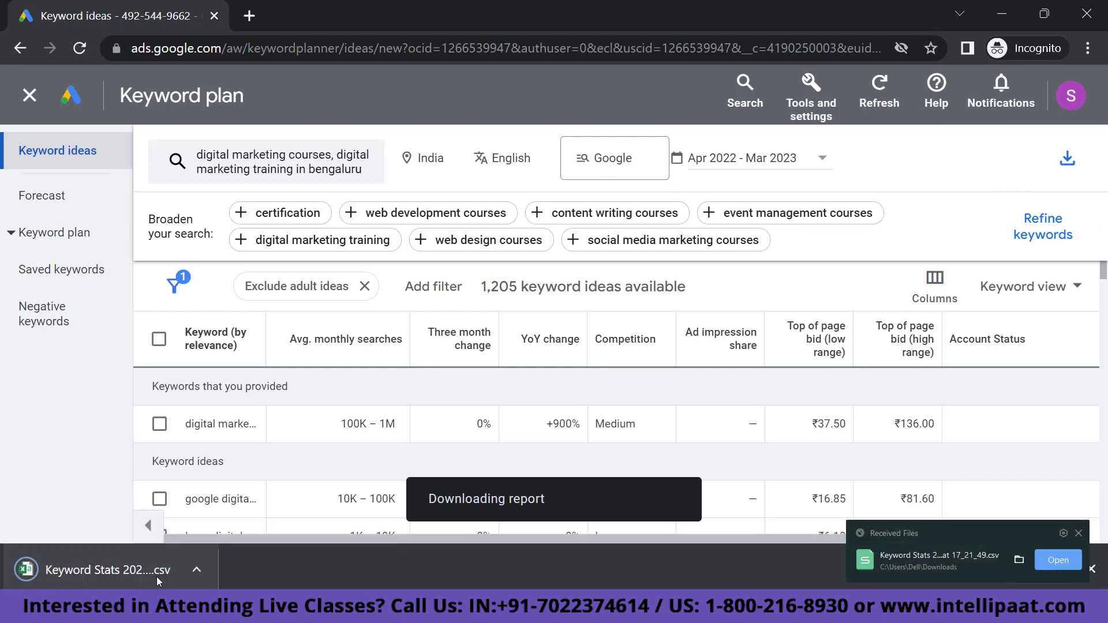
click(172, 570)
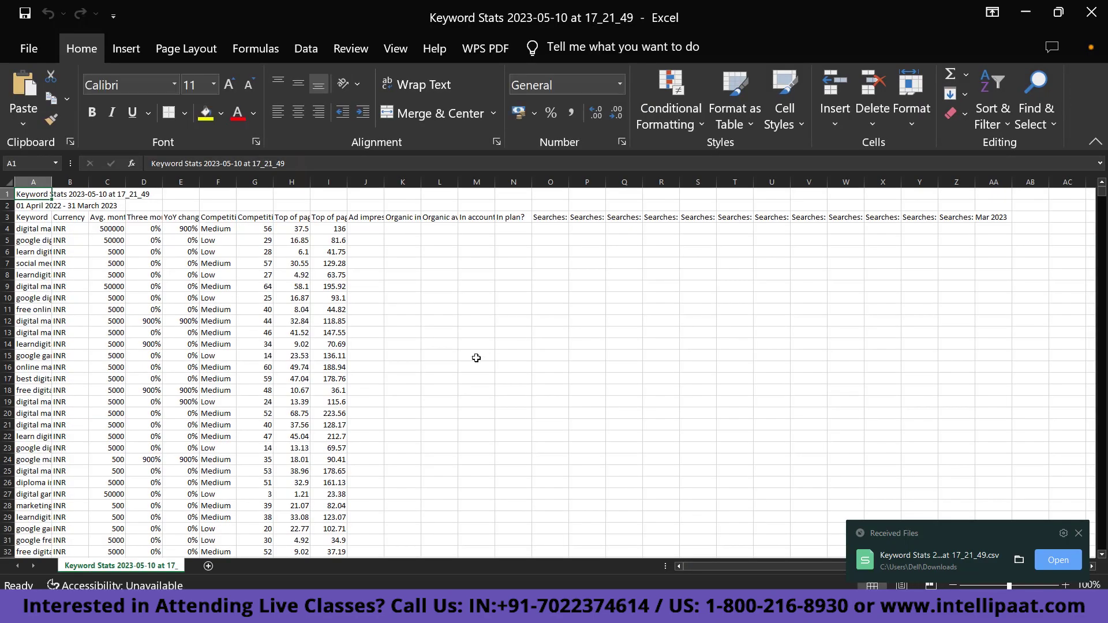
Dismiss the Office warning and widen column A so keywords show in full.
scroll(381, 337, up, 3)
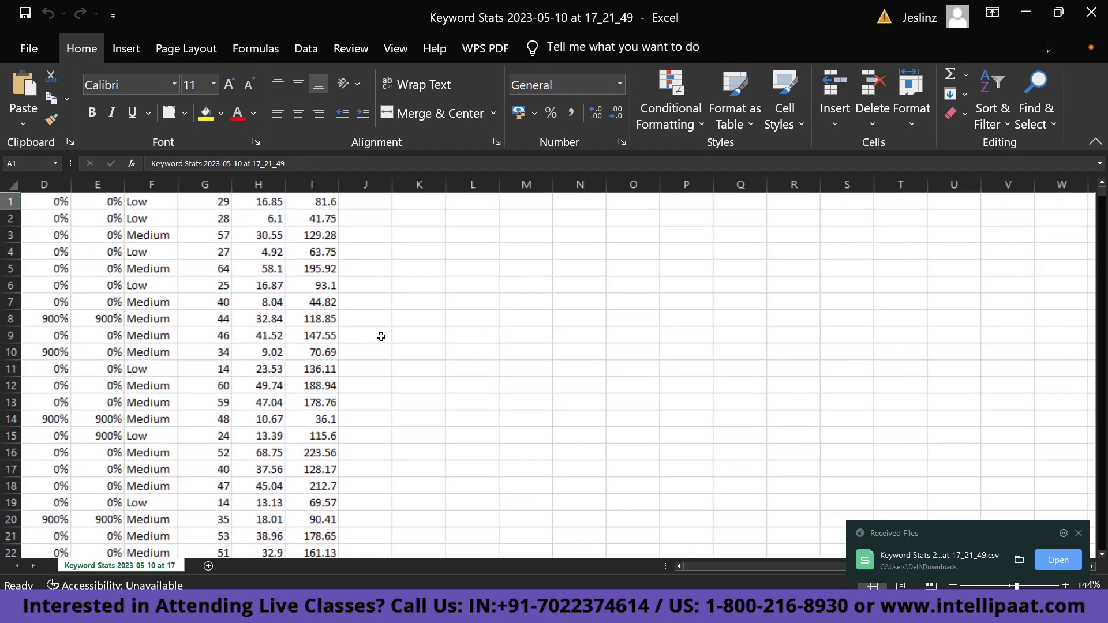
scroll(378, 335, up, 10)
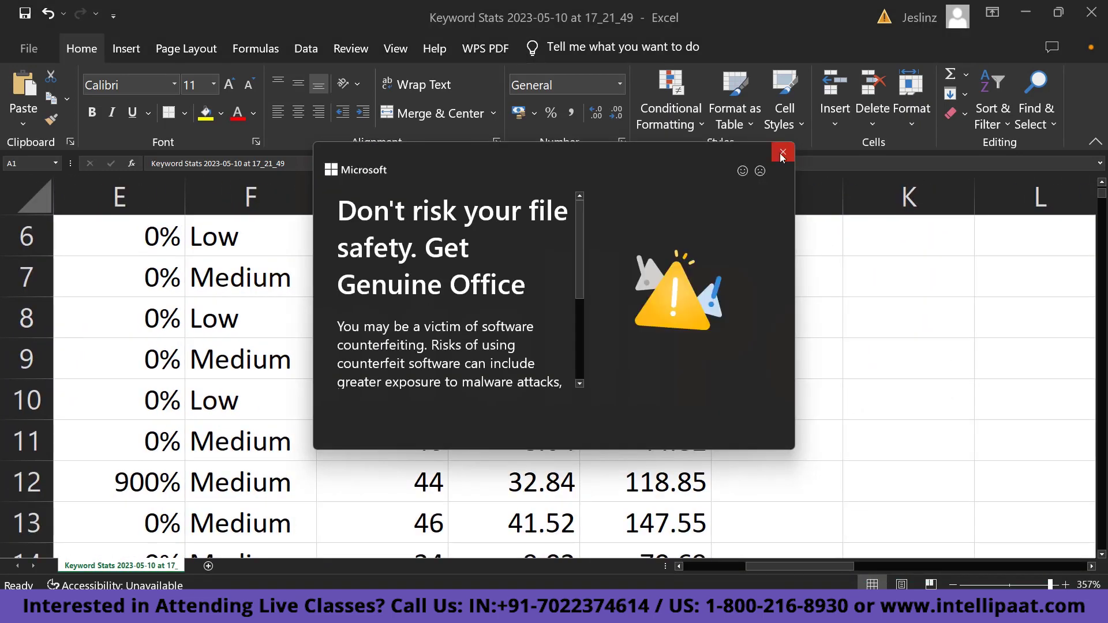
click(781, 154)
scroll(577, 341, down, 8)
scroll(306, 300, up, 1)
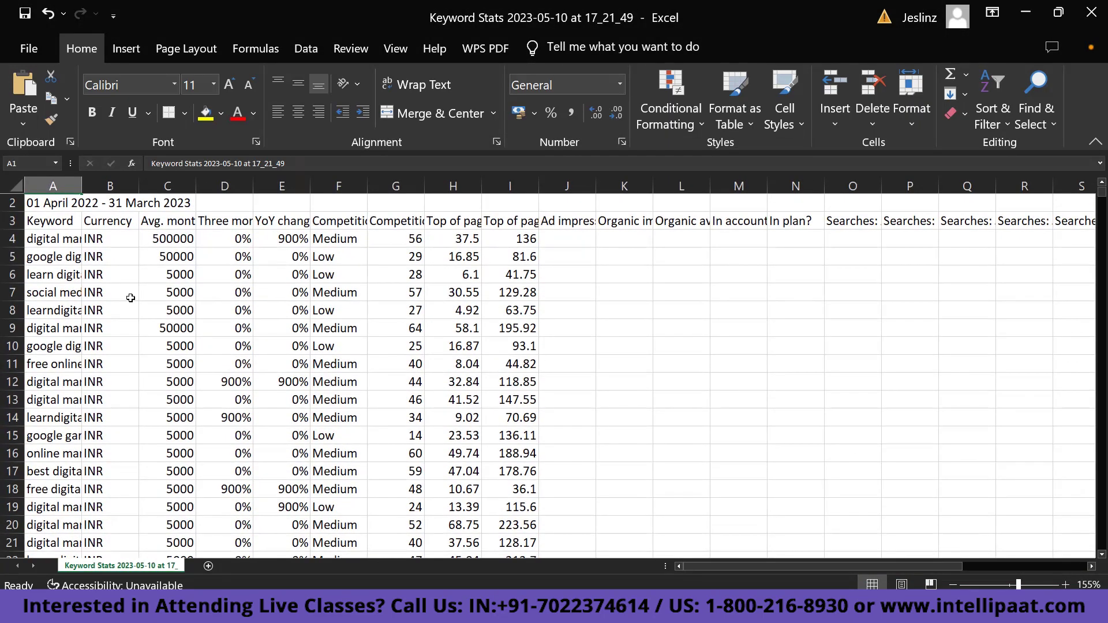
scroll(115, 277, up, 1)
drag(82, 181, 262, 187)
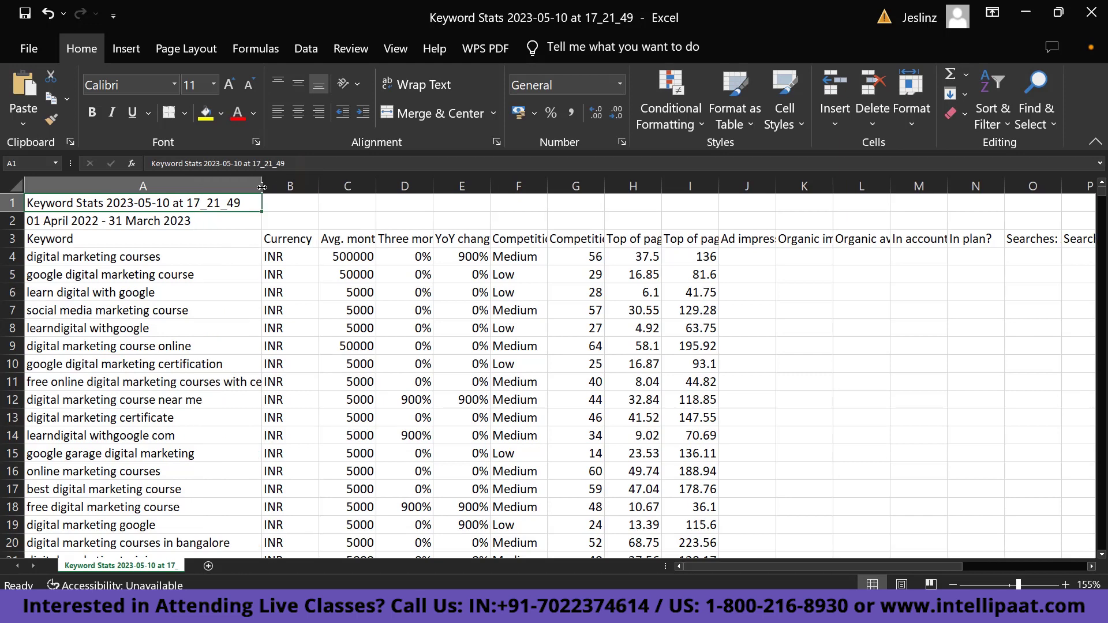
Delete the Currency column B so Avg. monthly searches shifts into column B.
click(293, 182)
key(Delete)
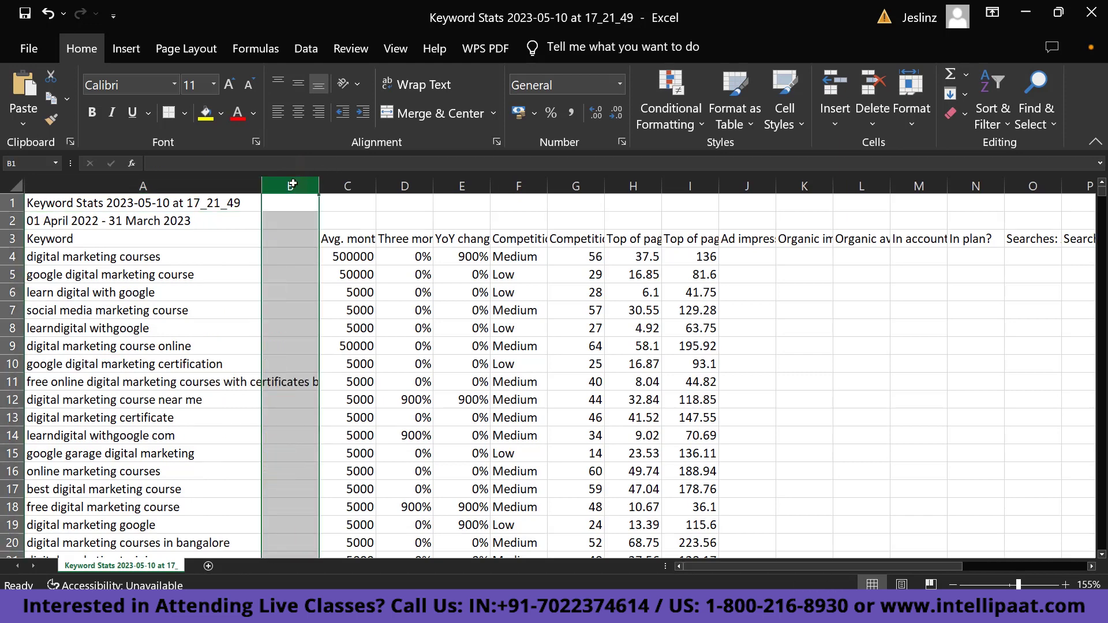
right_click(291, 186)
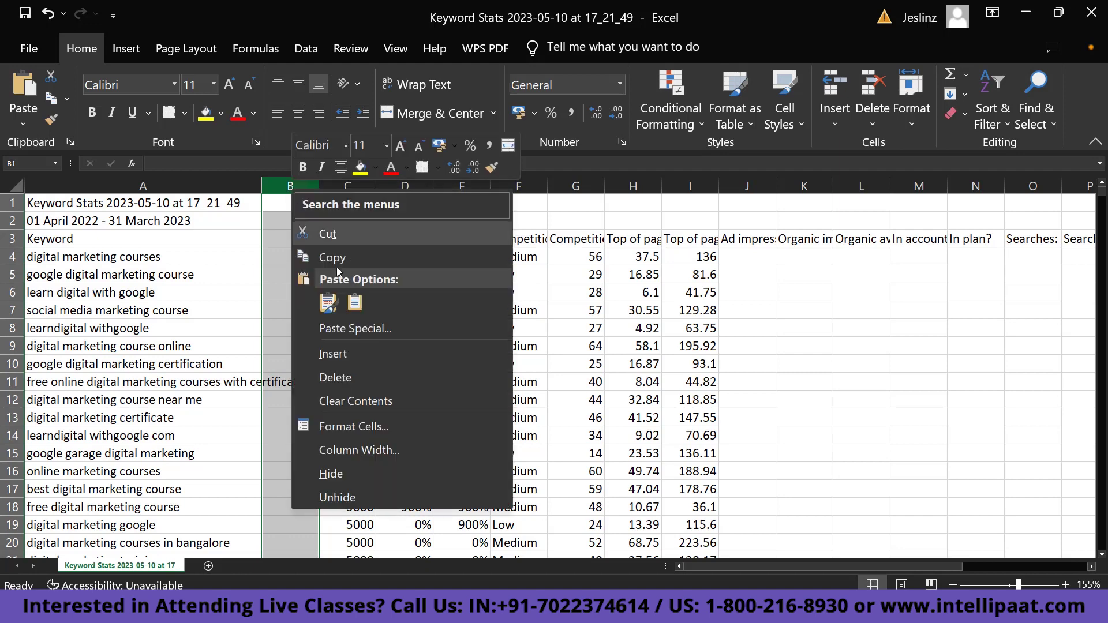
click(335, 377)
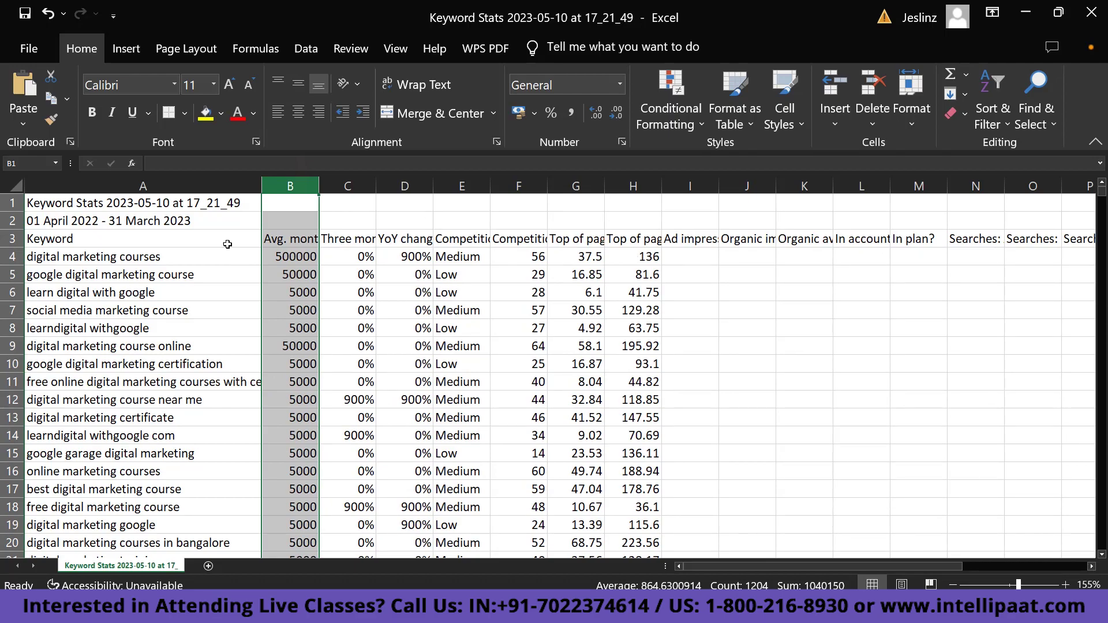
scroll(162, 350, down, 10)
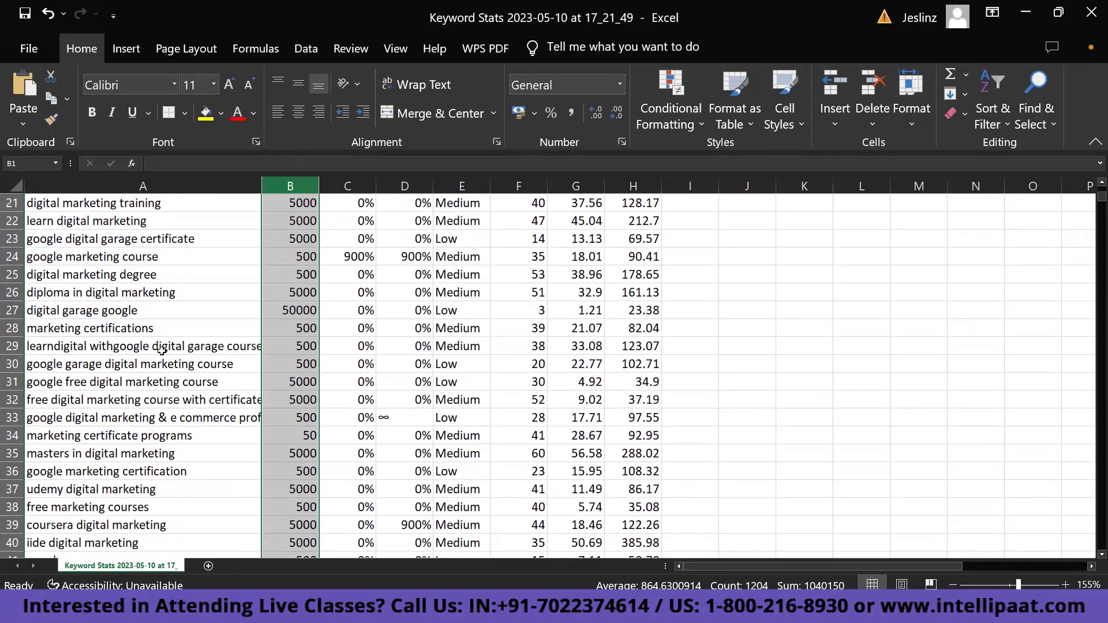
scroll(162, 350, down, 18)
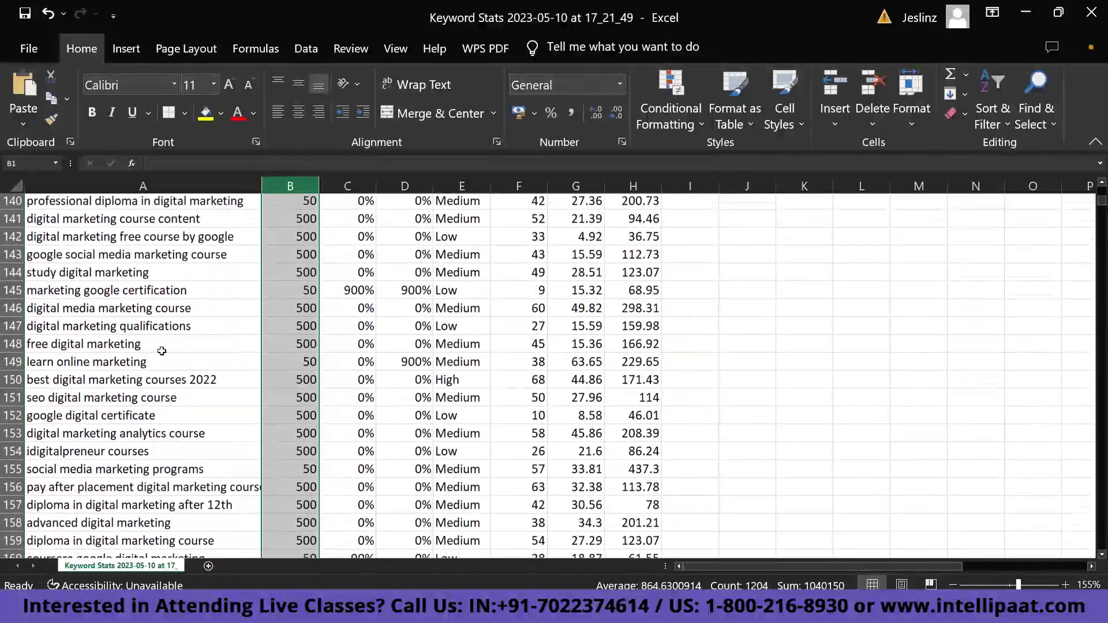
scroll(161, 350, up, 20)
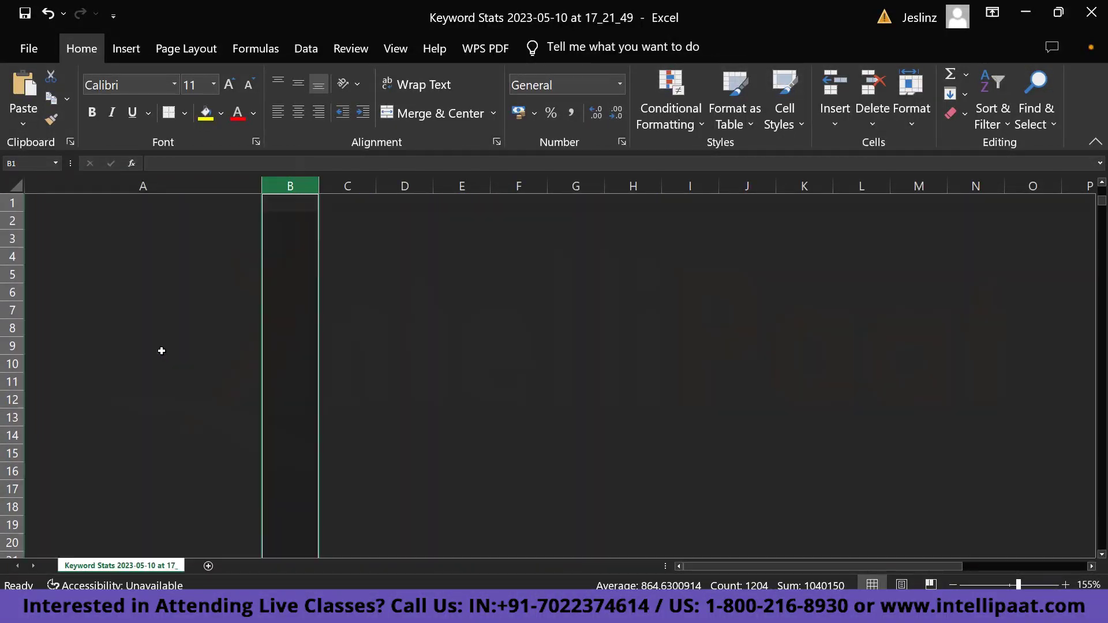